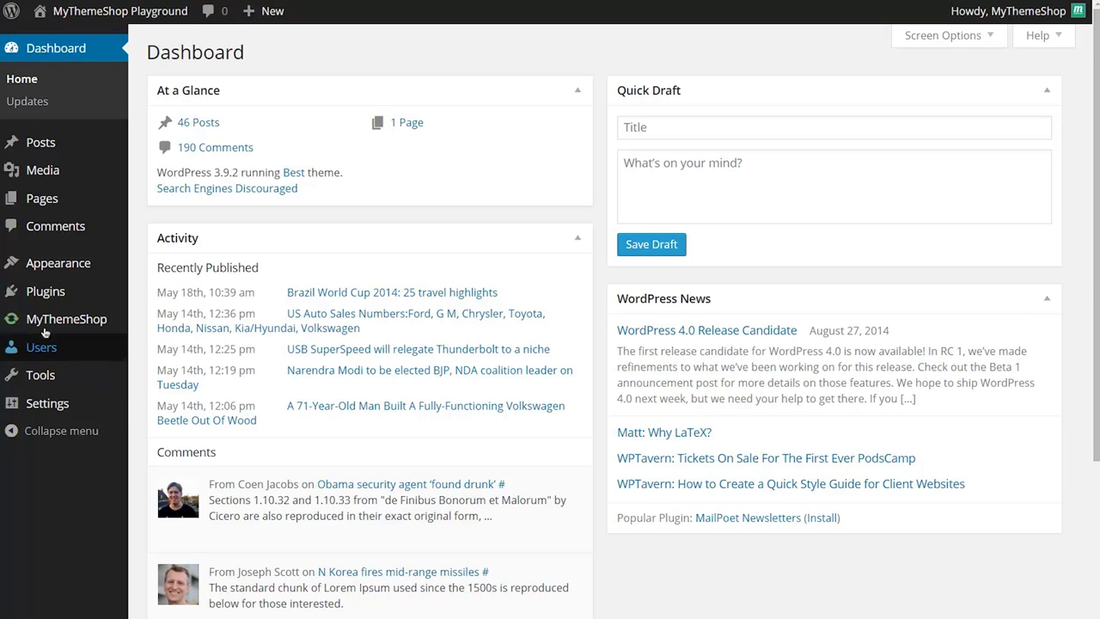
In Appearance > Theme Options, open the Translate tab and tick 'Enable translation panel'.
{"action": "mouse_move", "coordinate": [67, 272]}
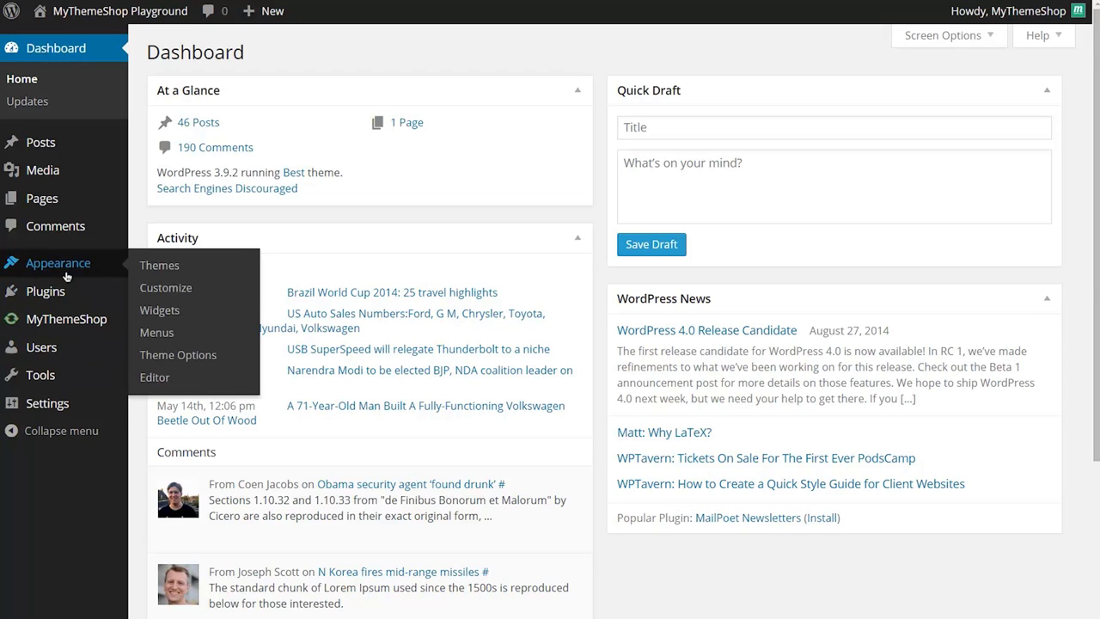
{"action": "left_click", "coordinate": [184, 355]}
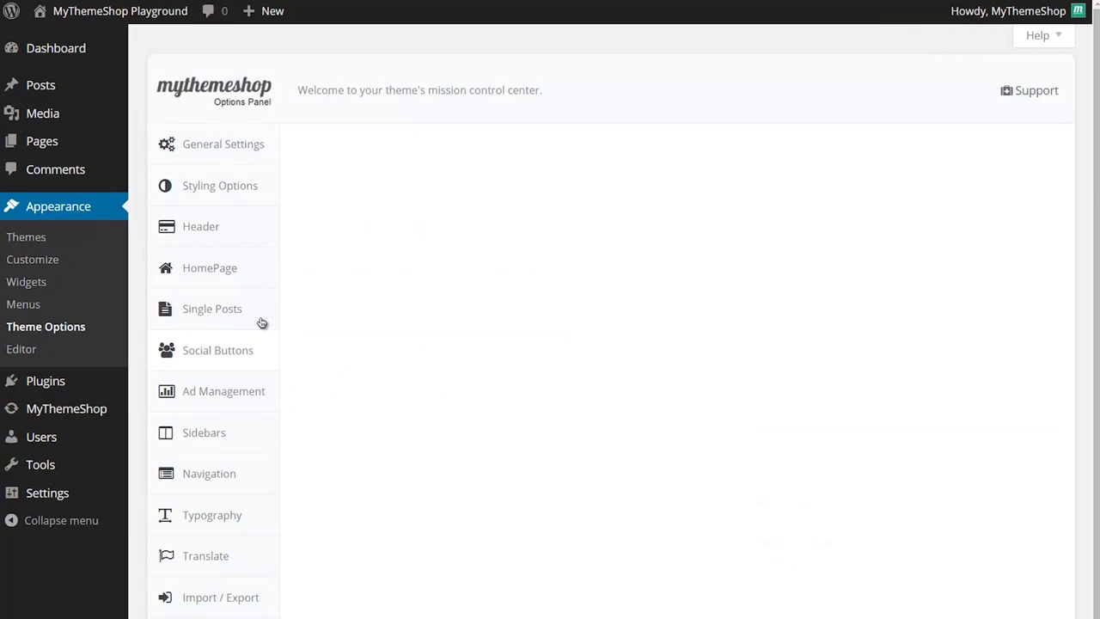
{"action": "left_click", "coordinate": [214, 557]}
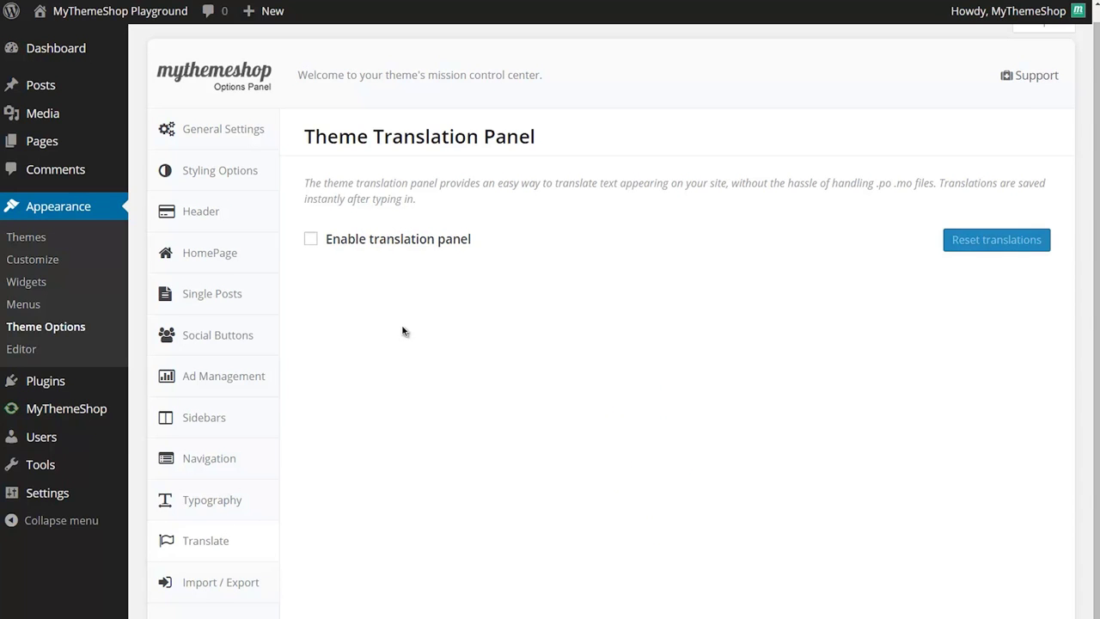
{"action": "left_click", "coordinate": [407, 248]}
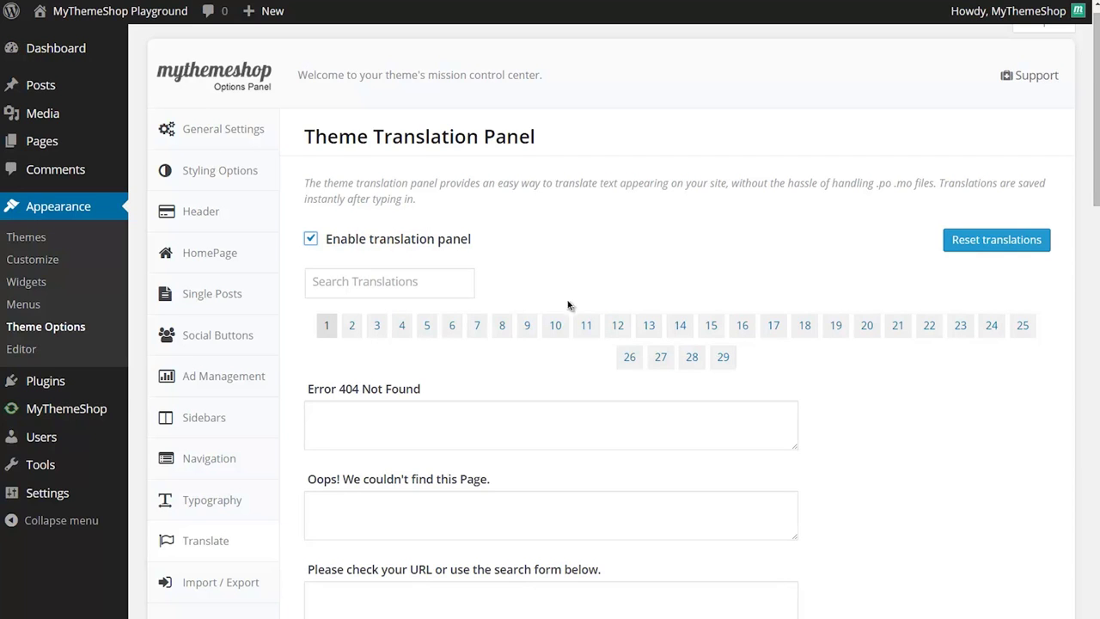
Search the translatable strings for 'comments' and scroll through the 11 matches.
{"action": "left_click", "coordinate": [458, 295]}
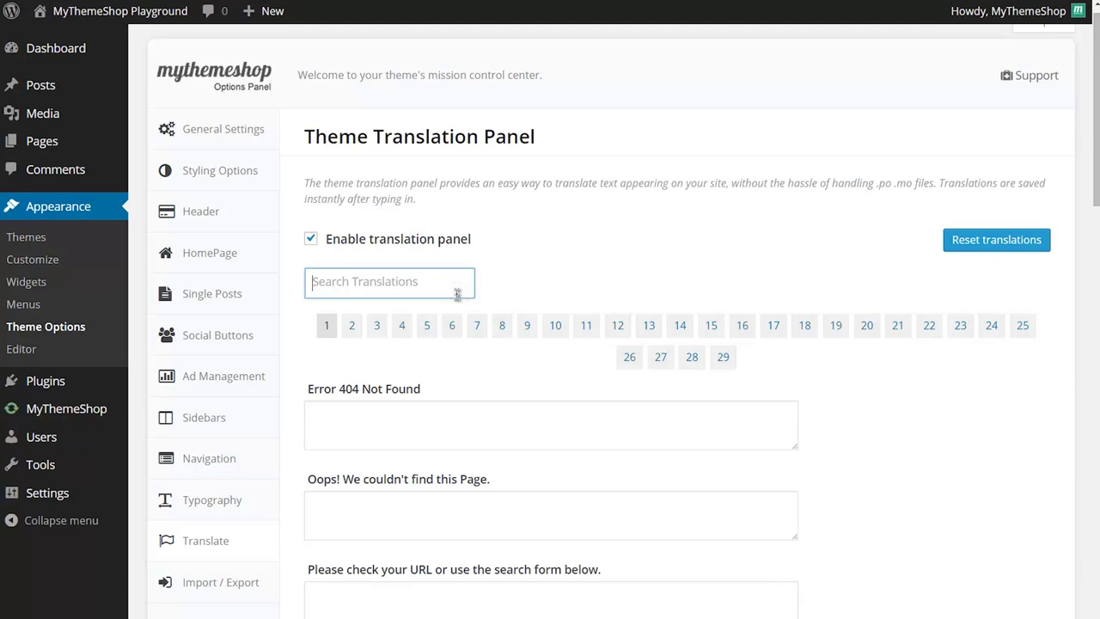
{"action": "type", "text": "comments"}
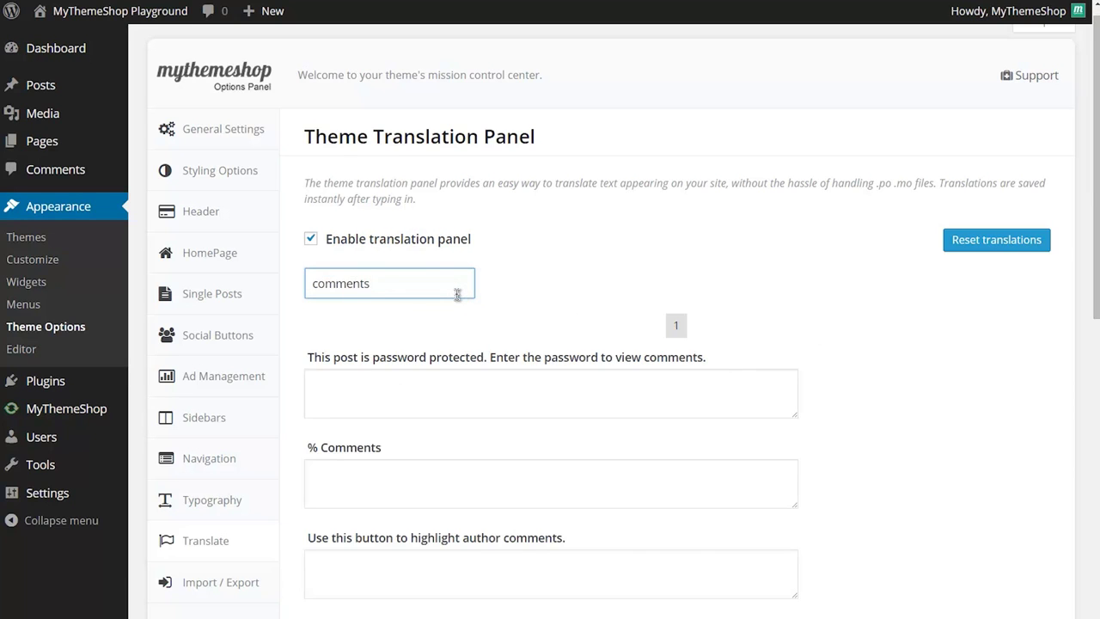
{"action": "scroll", "coordinate": [515, 296], "scroll_direction": "down", "scroll_amount": 4}
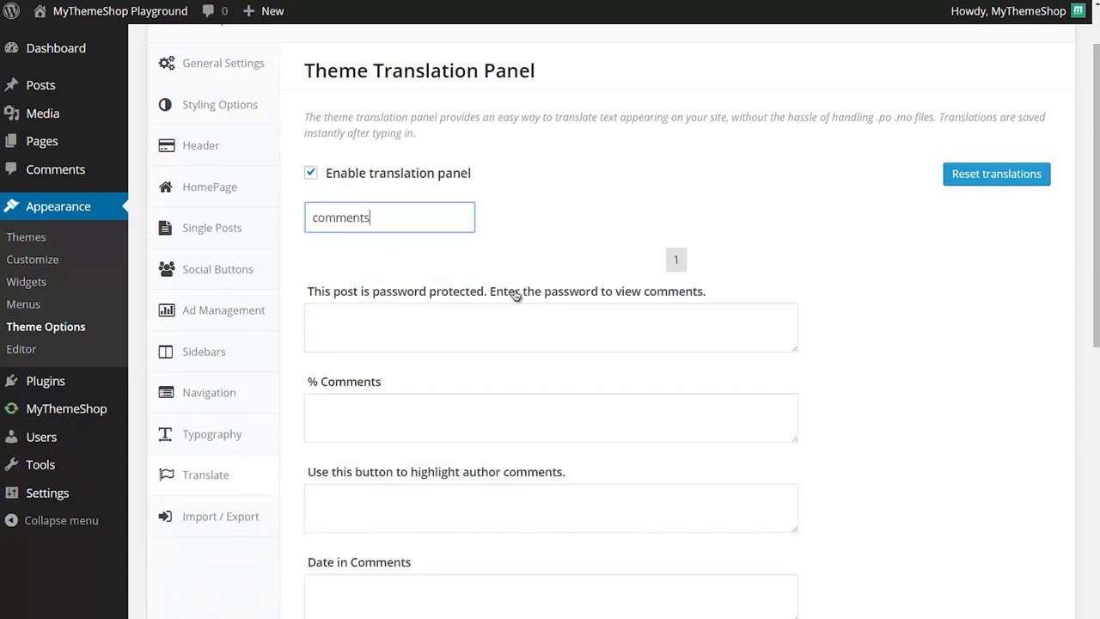
{"action": "scroll", "coordinate": [516, 296], "scroll_direction": "down", "scroll_amount": 6}
{"action": "scroll", "coordinate": [516, 293], "scroll_direction": "up", "scroll_amount": 10}
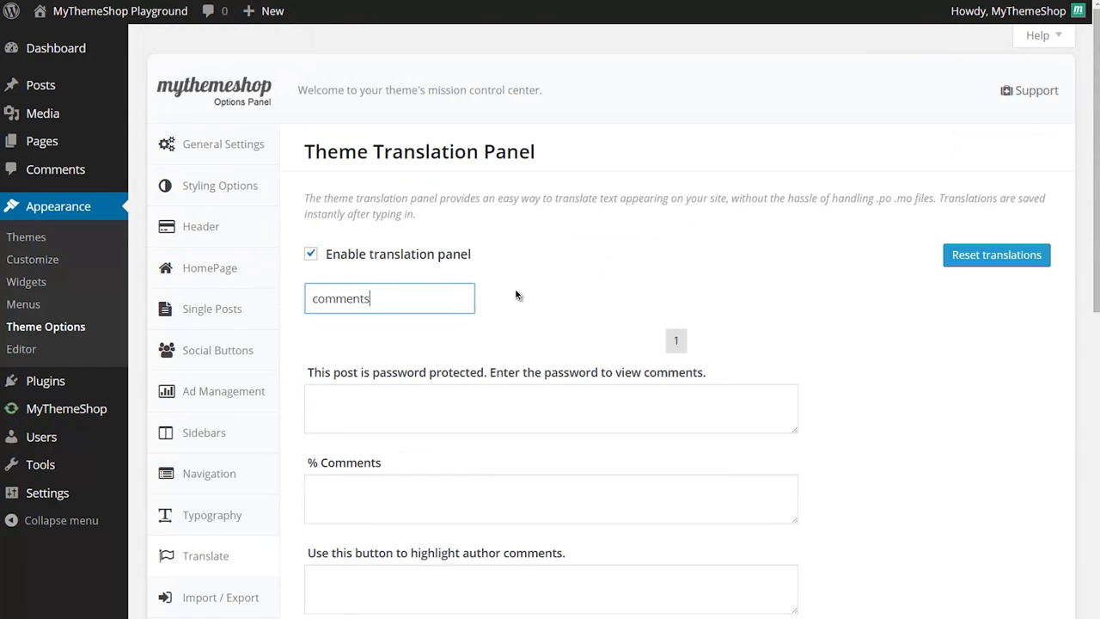
{"action": "scroll", "coordinate": [516, 295], "scroll_direction": "down", "scroll_amount": 4}
{"action": "scroll", "coordinate": [517, 296], "scroll_direction": "down", "scroll_amount": 1}
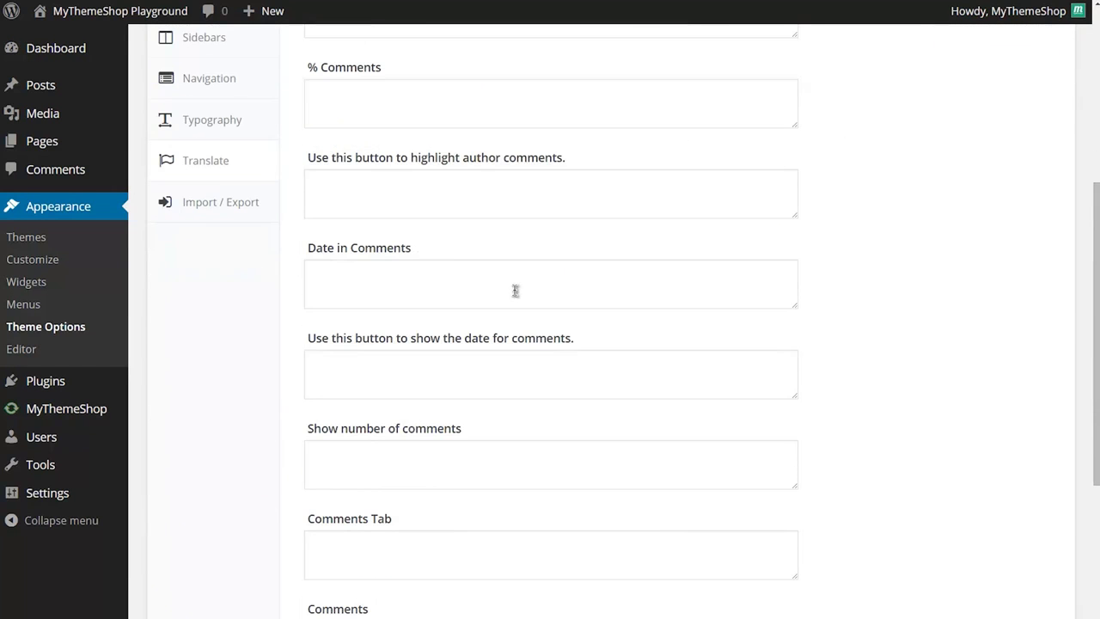
{"action": "scroll", "coordinate": [416, 269], "scroll_direction": "down", "scroll_amount": 2}
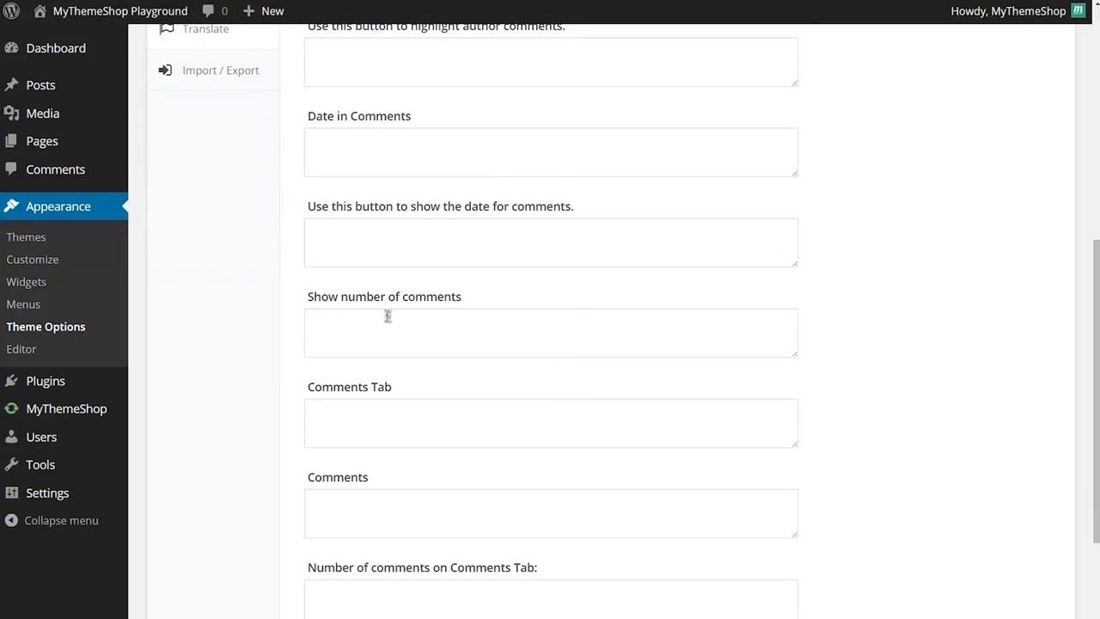
Select the 'Show number of comments' field and review the remaining filtered strings.
{"action": "left_click", "coordinate": [375, 324]}
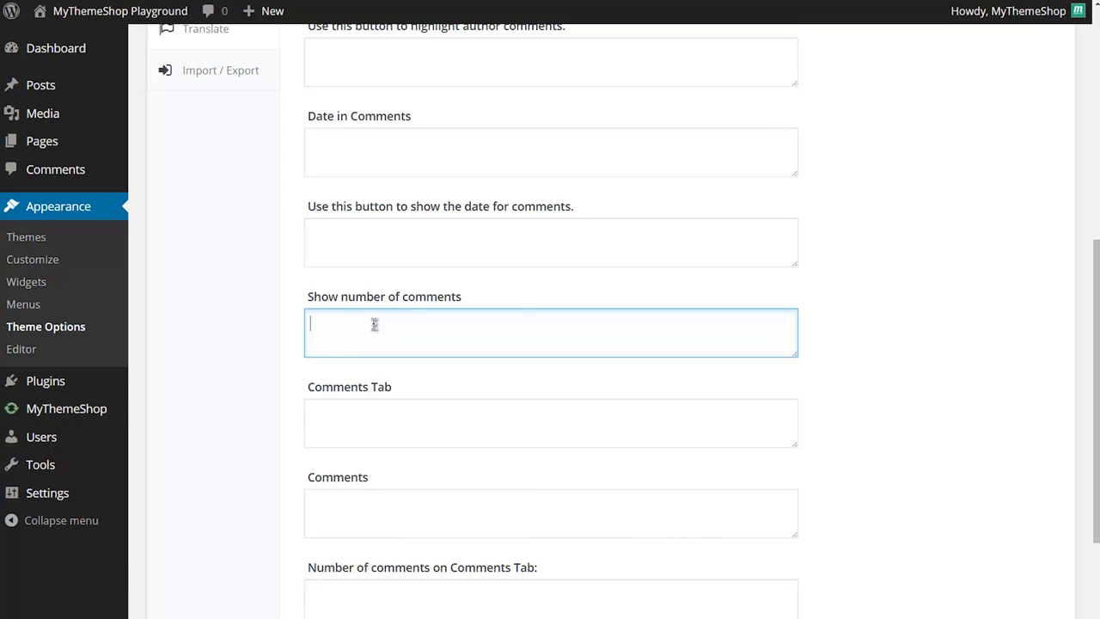
{"action": "scroll", "coordinate": [933, 567], "scroll_direction": "down", "scroll_amount": 1}
{"action": "scroll", "coordinate": [940, 543], "scroll_direction": "up", "scroll_amount": 4}
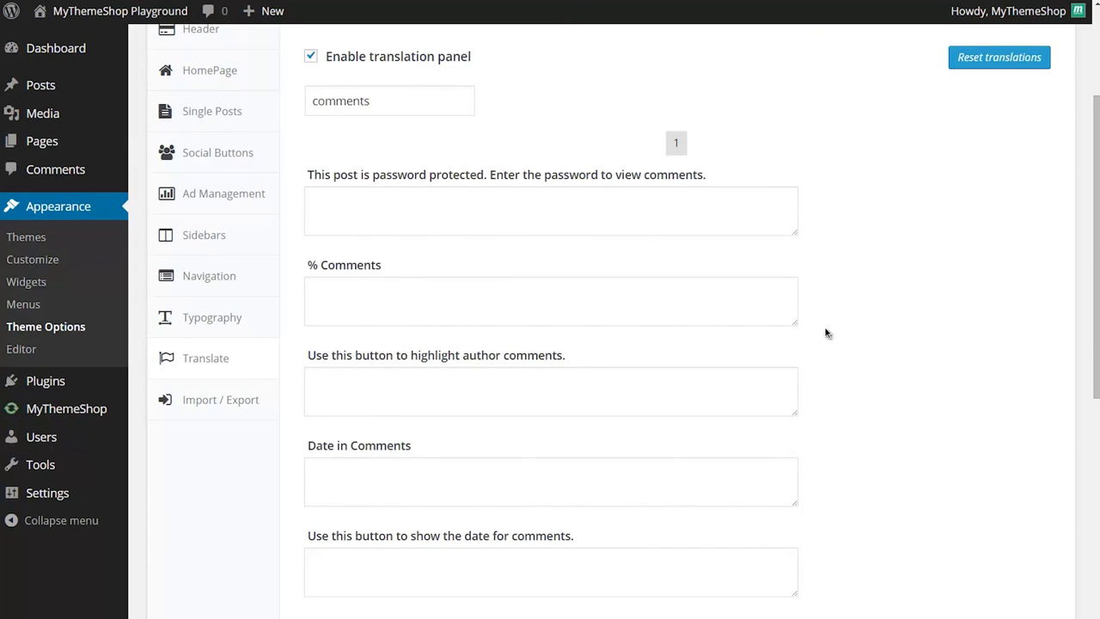
{"action": "scroll", "coordinate": [840, 327], "scroll_direction": "down", "scroll_amount": 4}
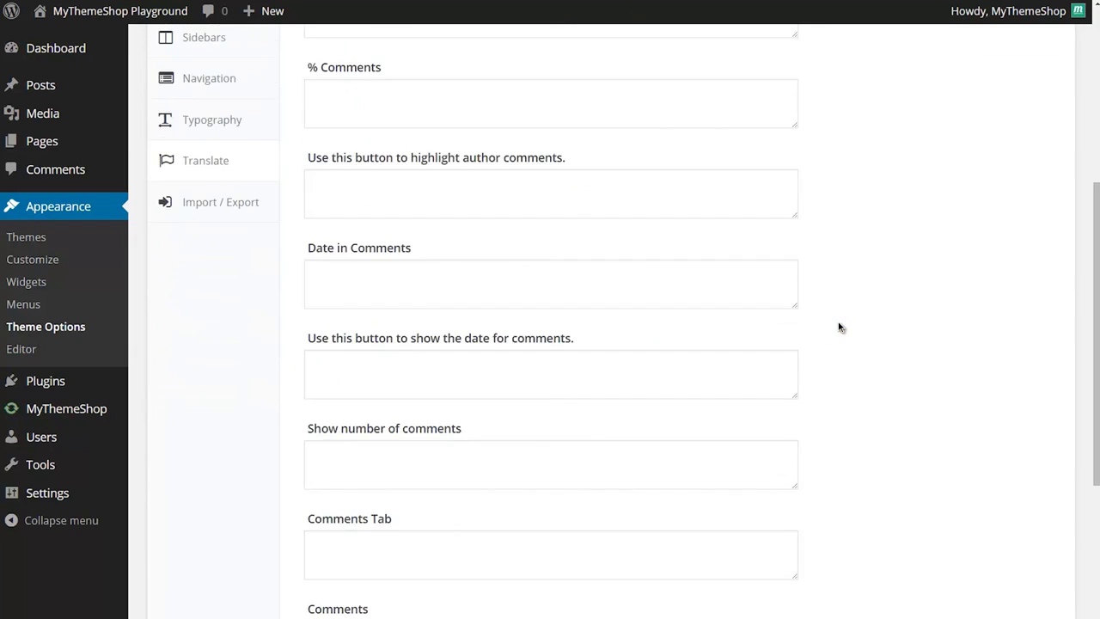
{"action": "scroll", "coordinate": [840, 327], "scroll_direction": "down", "scroll_amount": 4}
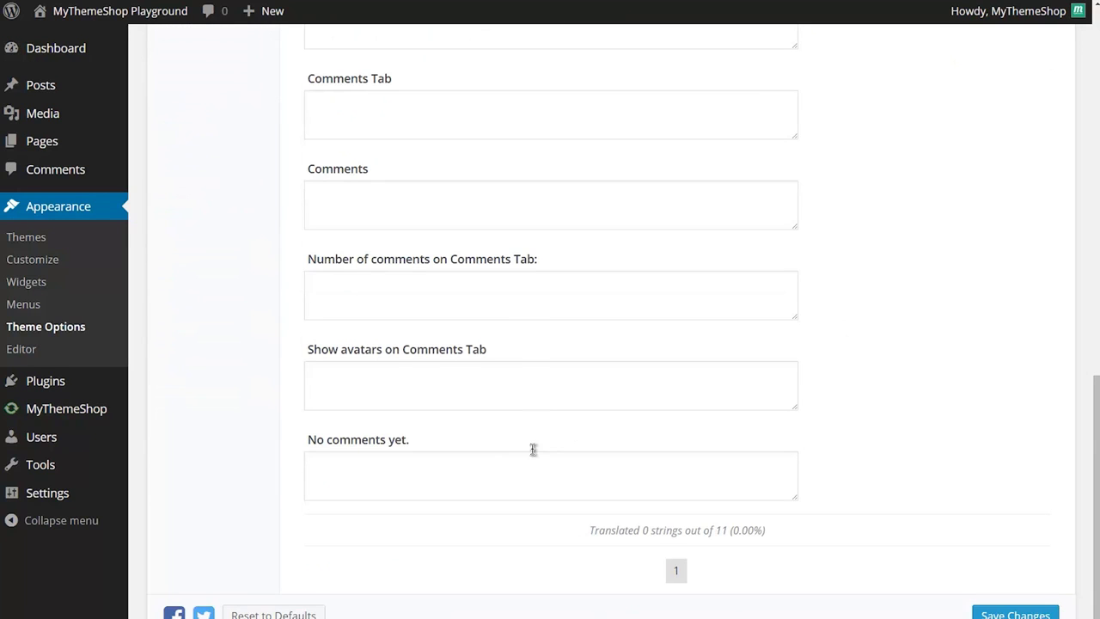
Translate 'No comments yet.' as 'Pas encore de commentaire' and save the changes.
{"action": "left_click", "coordinate": [518, 467]}
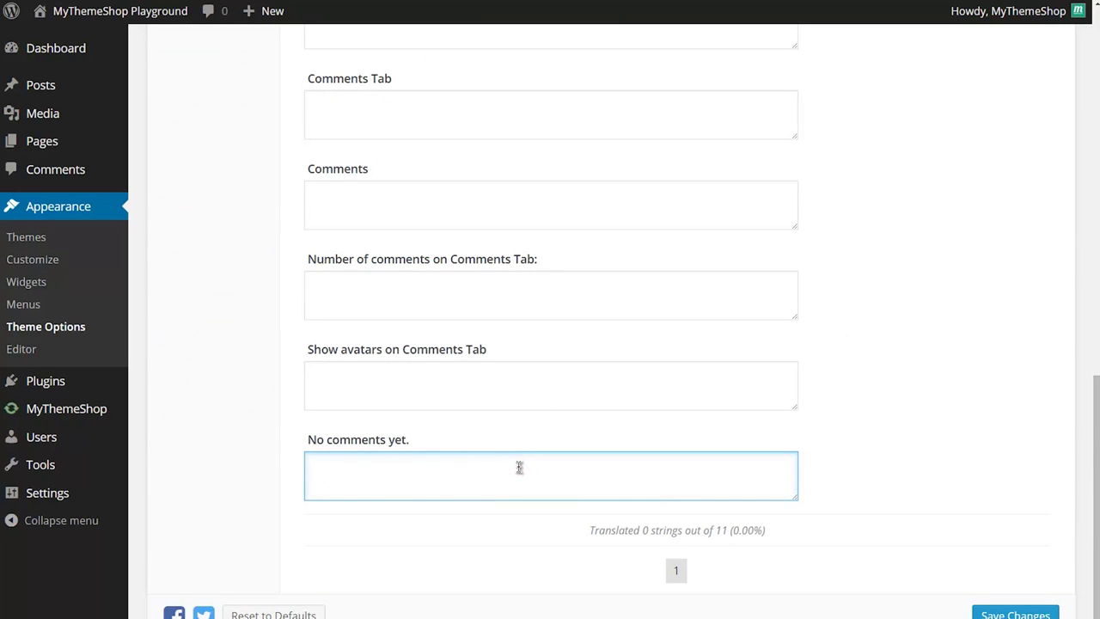
{"action": "type", "text": "Pas encore de comm"}
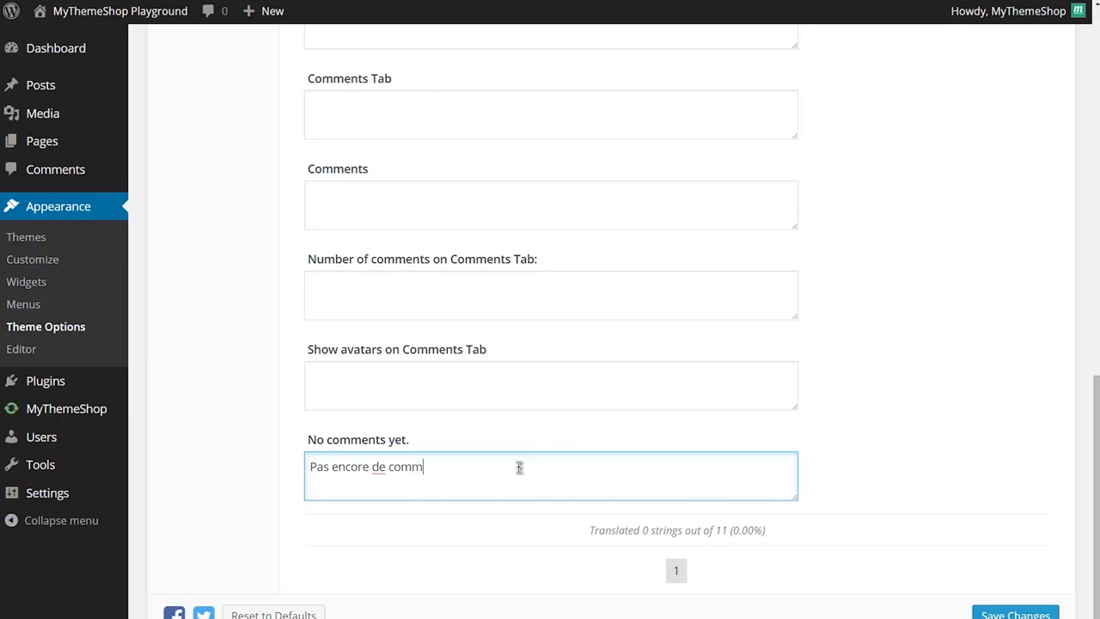
{"action": "type", "text": "entaire"}
{"action": "left_click", "coordinate": [1009, 612]}
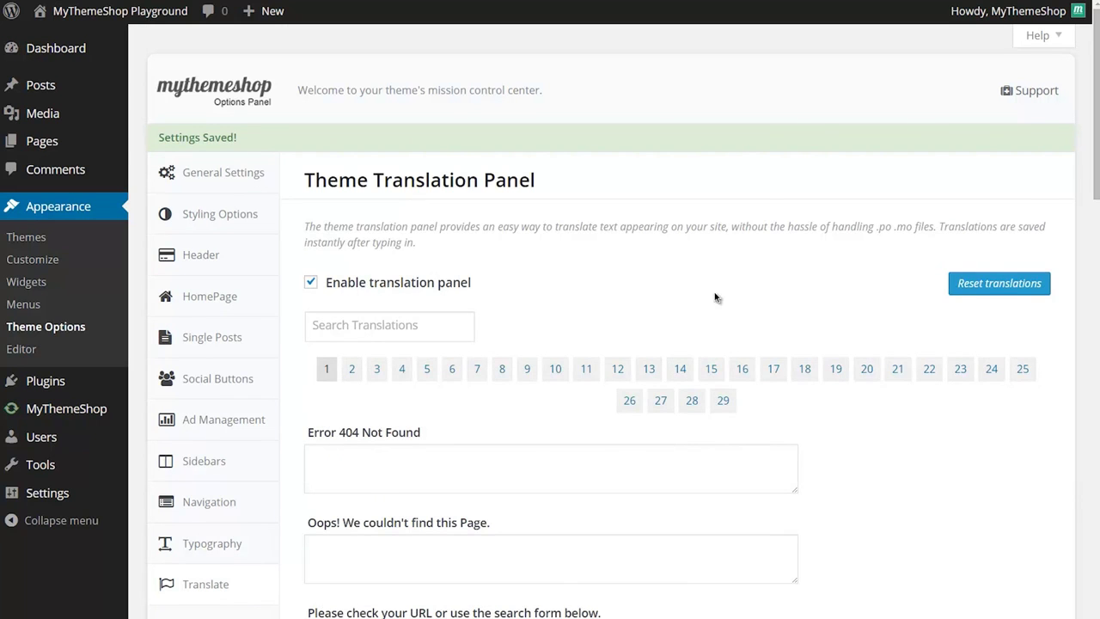
Check the French text on the live post, then scroll through the Theme Translation Panel strings.
{"action": "key", "text": "ctrl+Tab"}
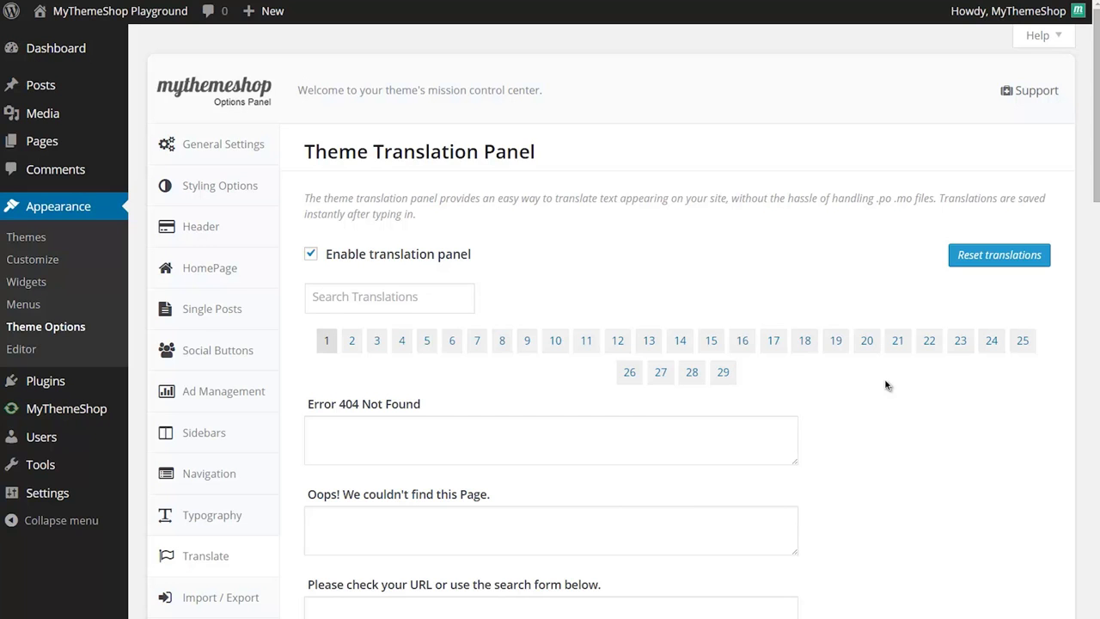
{"action": "scroll", "coordinate": [883, 389], "scroll_direction": "down", "scroll_amount": 1}
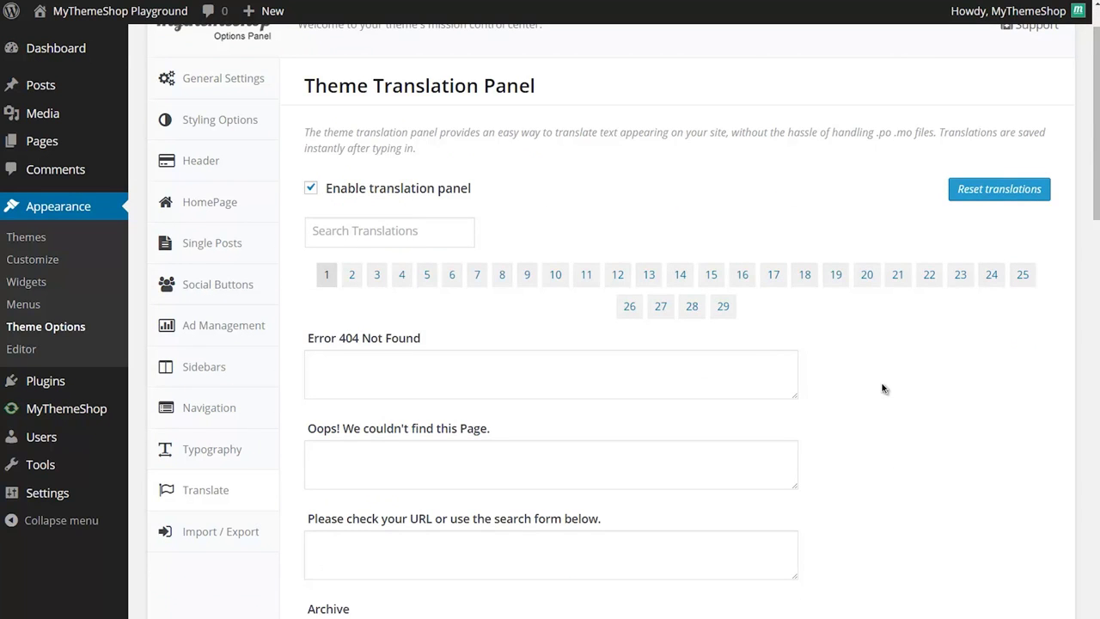
{"action": "scroll", "coordinate": [883, 388], "scroll_direction": "down", "scroll_amount": 4}
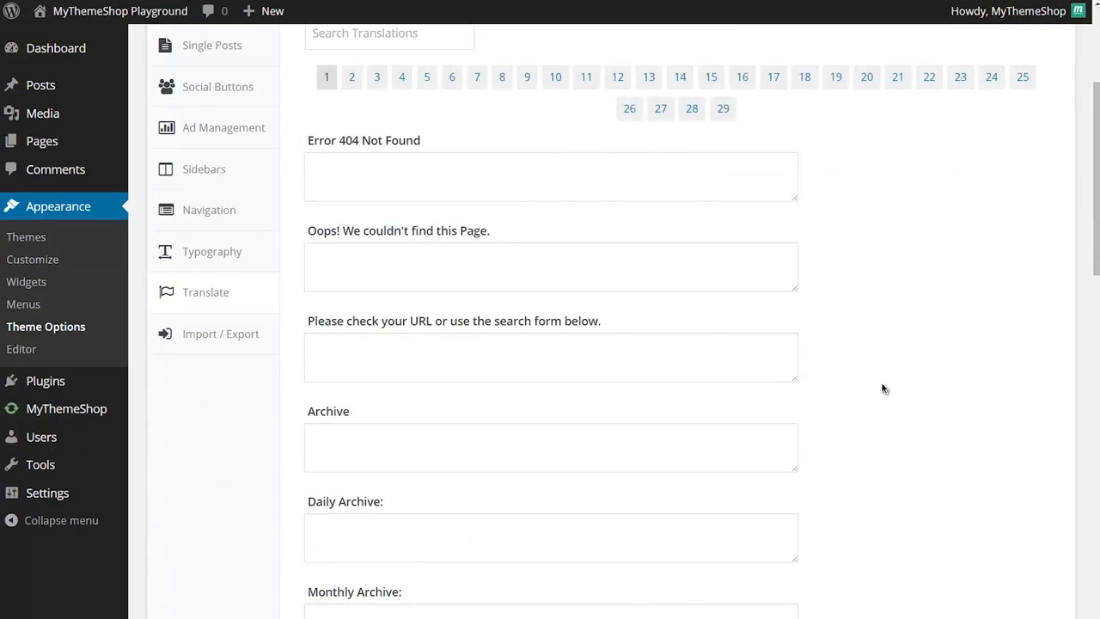
{"action": "scroll", "coordinate": [883, 388], "scroll_direction": "down", "scroll_amount": 10}
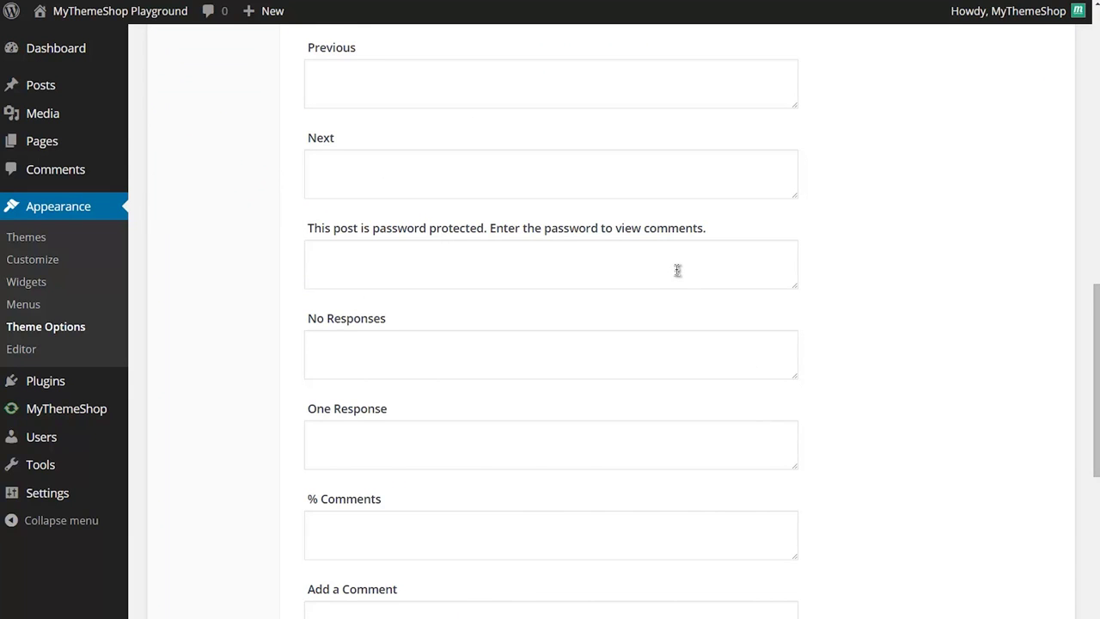
{"action": "scroll", "coordinate": [678, 270], "scroll_direction": "down", "scroll_amount": 2}
{"action": "scroll", "coordinate": [682, 287], "scroll_direction": "up", "scroll_amount": 10}
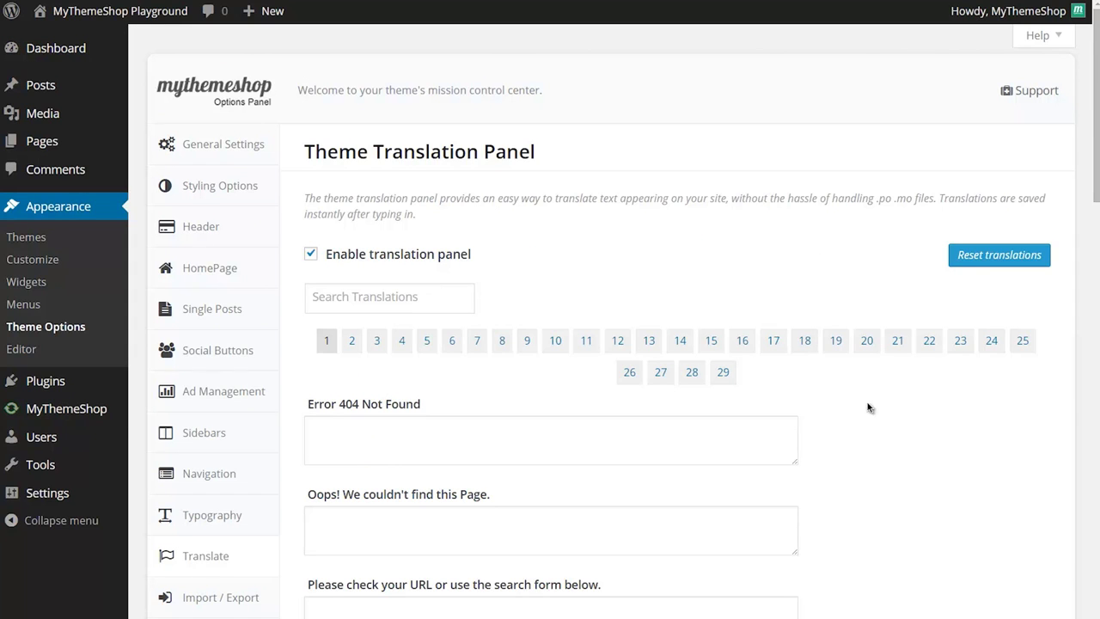
Reset all translations with confirmation, then untick 'Enable translation panel' and save.
{"action": "left_click", "coordinate": [979, 262]}
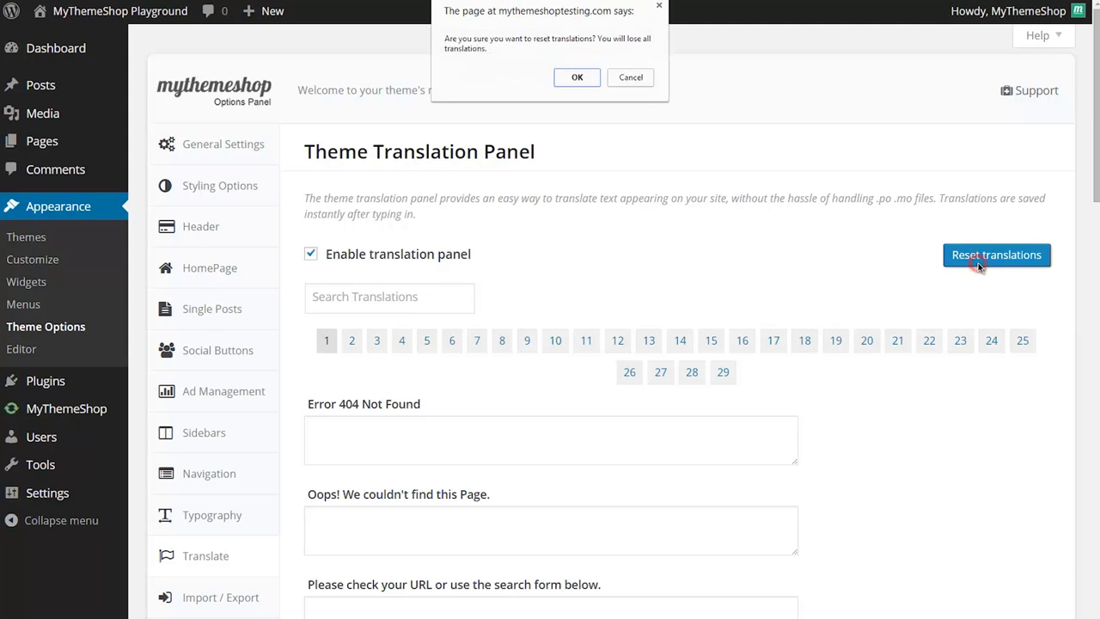
{"action": "left_click", "coordinate": [576, 79]}
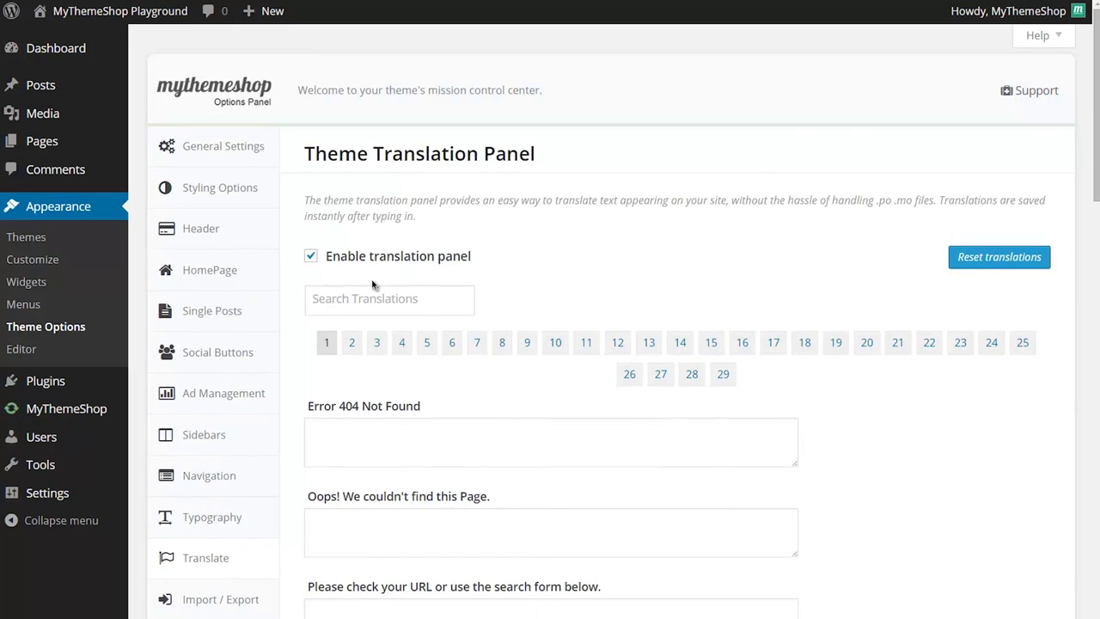
{"action": "left_click", "coordinate": [361, 258]}
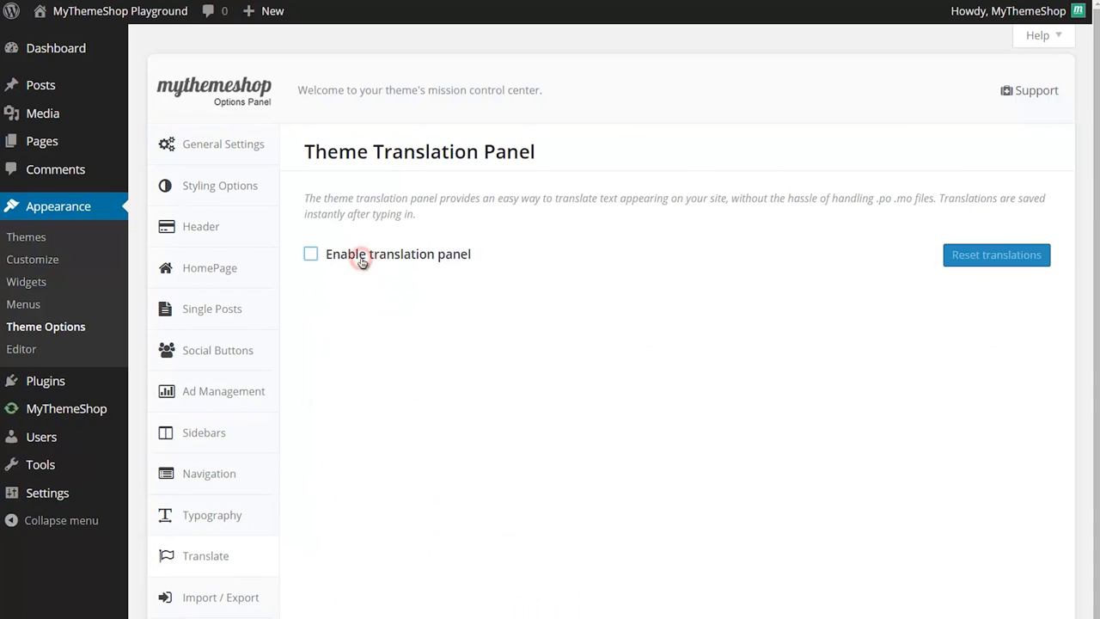
{"action": "left_click", "coordinate": [743, 300]}
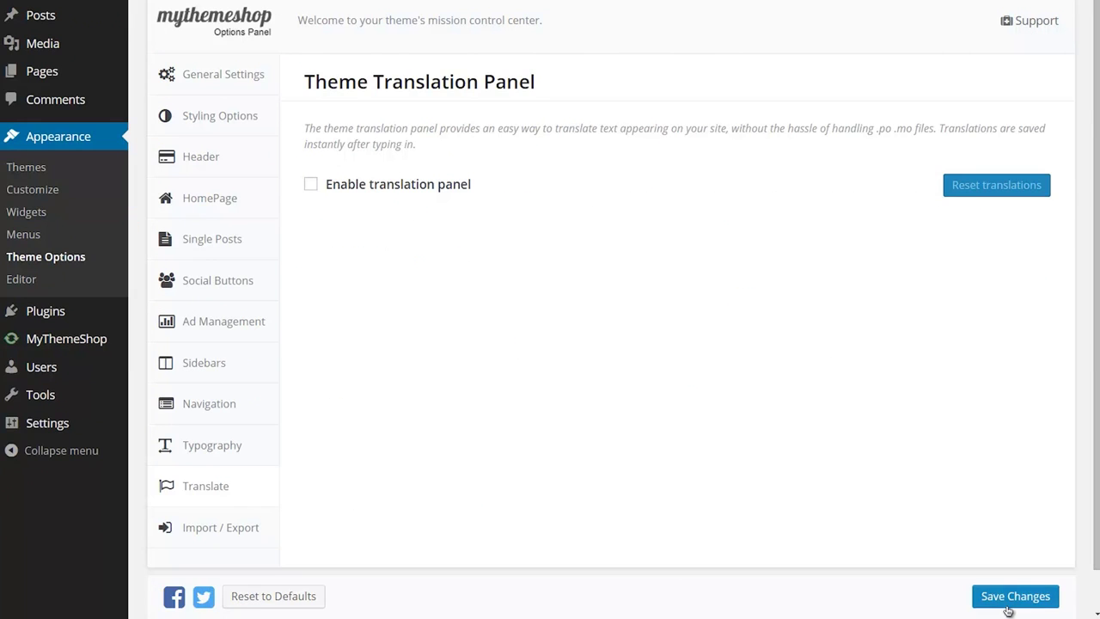